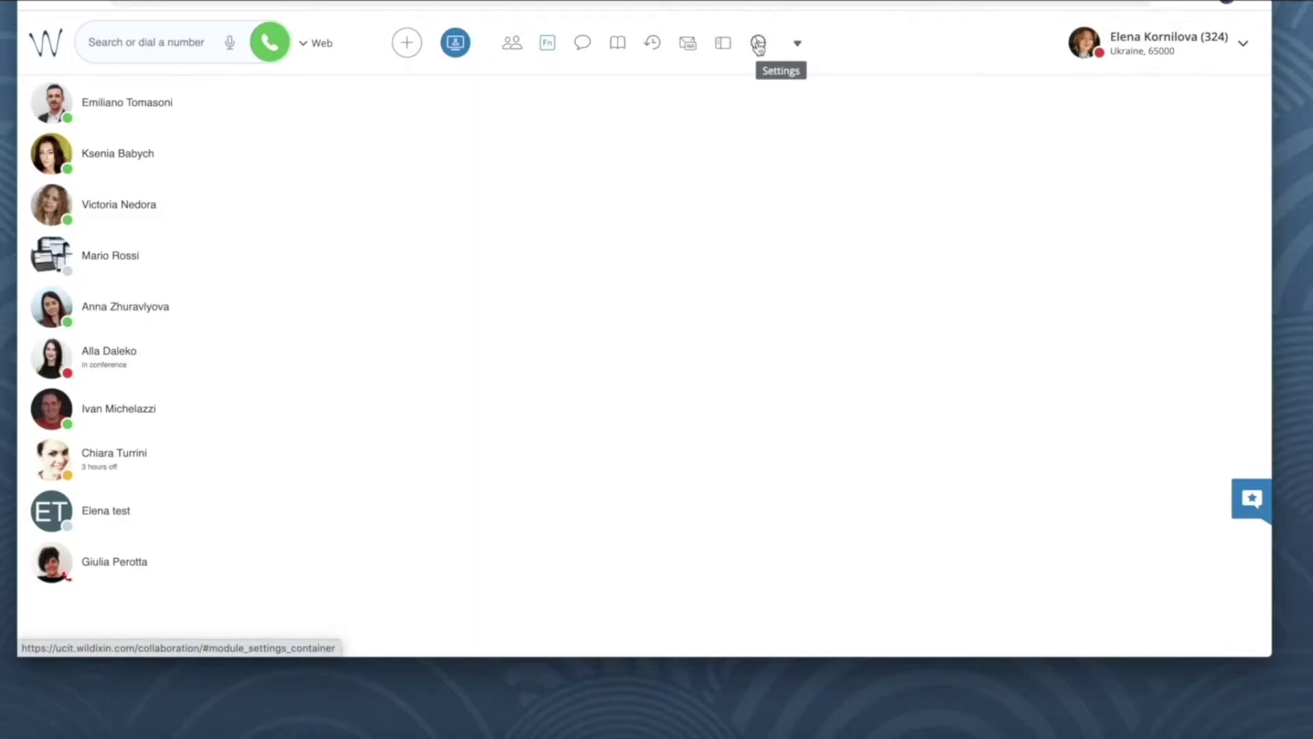
# Step: Open Personal settings' two-factor setup and compare Google Authenticator, Other app and SMS delivery options
pyautogui.click(758, 45)
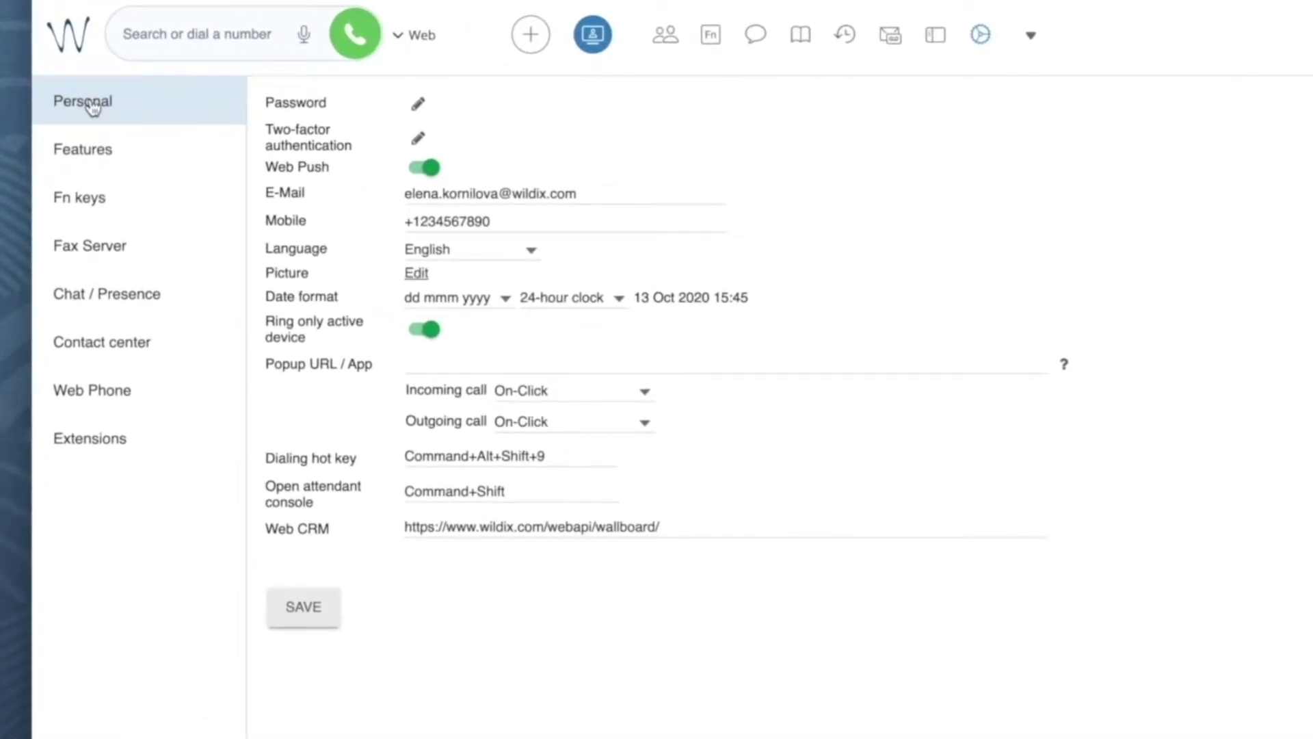
pyautogui.click(419, 140)
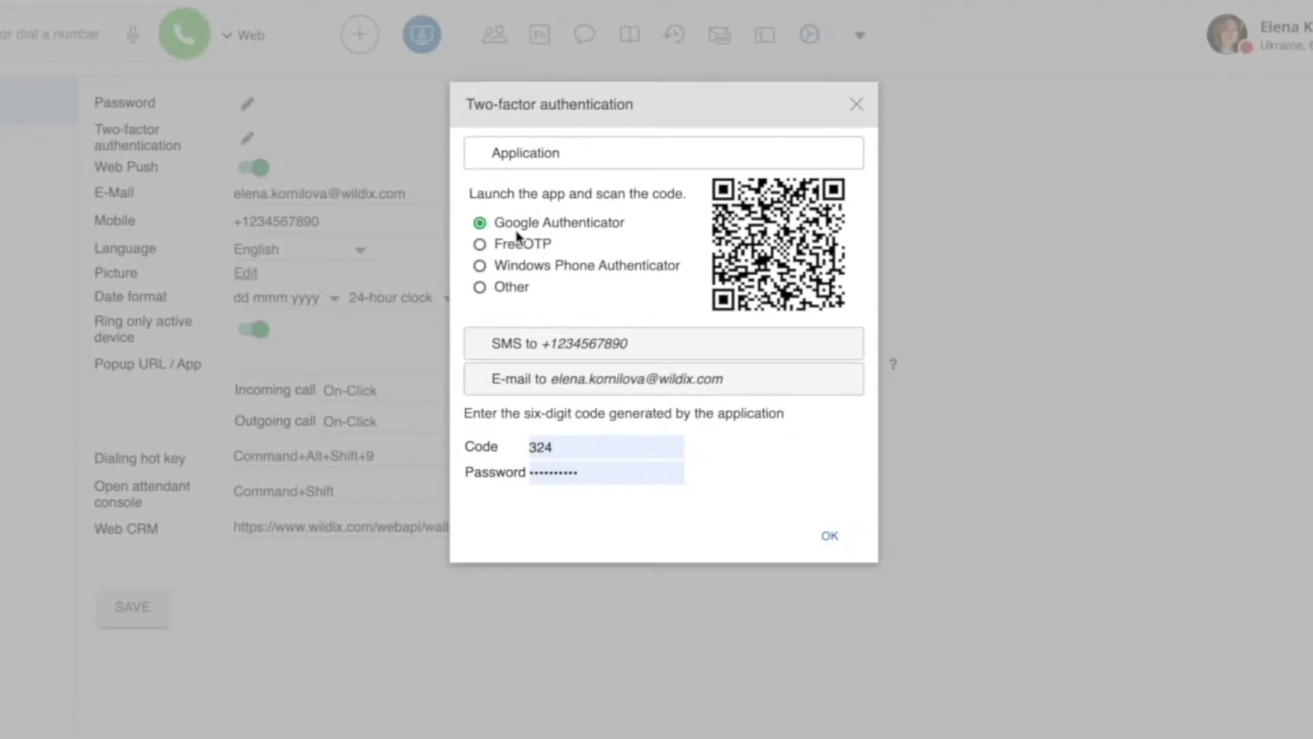
pyautogui.moveTo(504, 223); pyautogui.dragTo(526, 291)
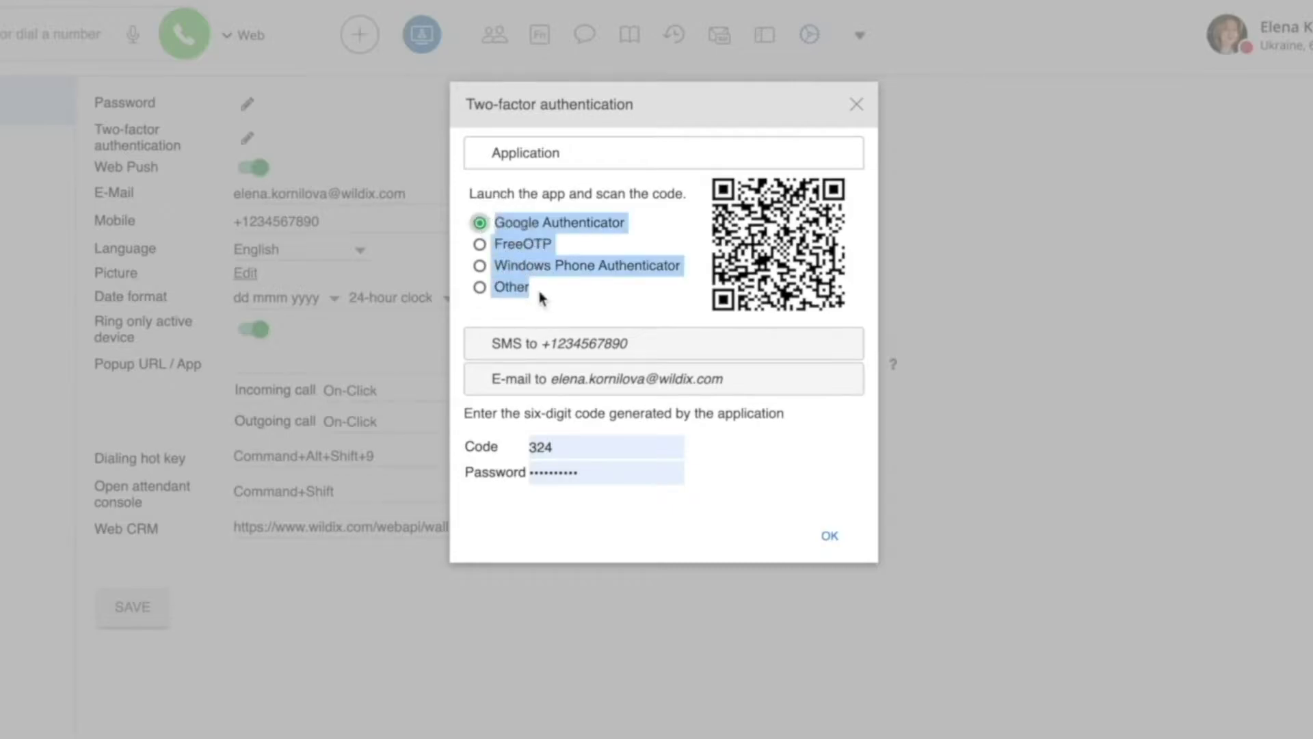
pyautogui.click(530, 291)
pyautogui.click(480, 222)
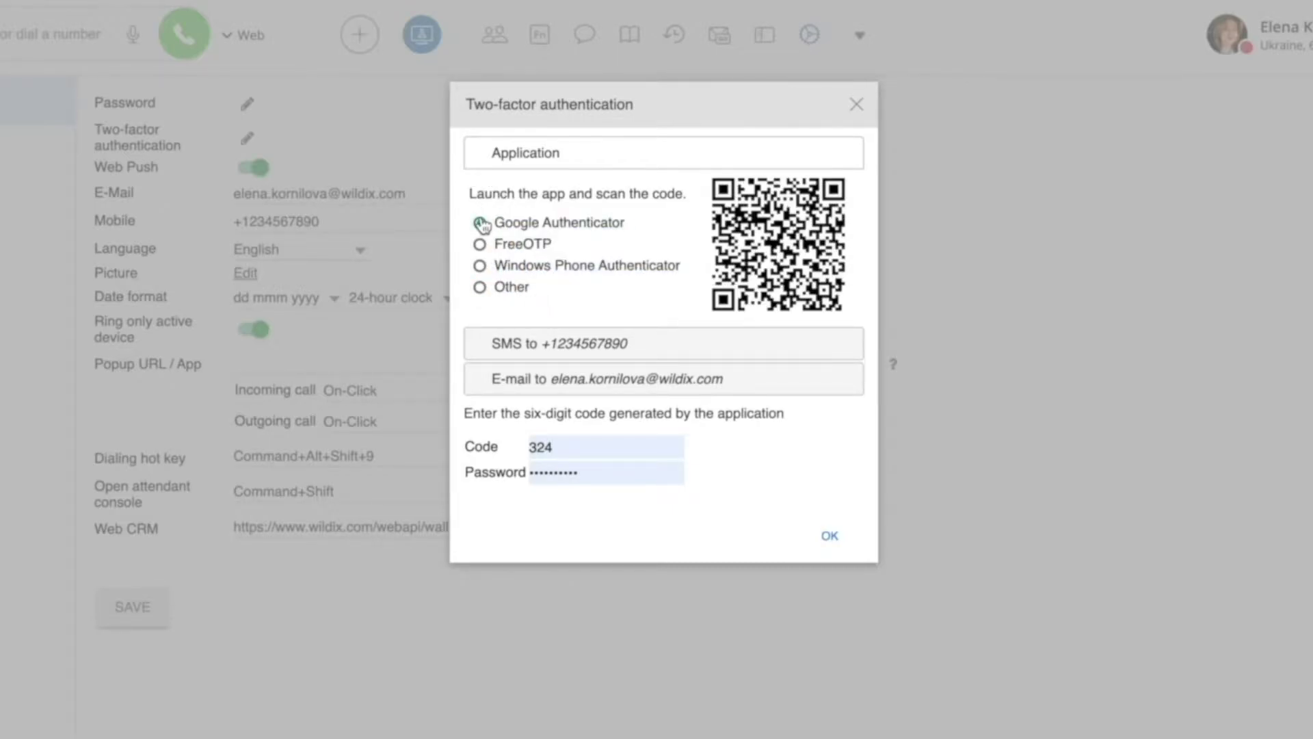
pyautogui.click(565, 343)
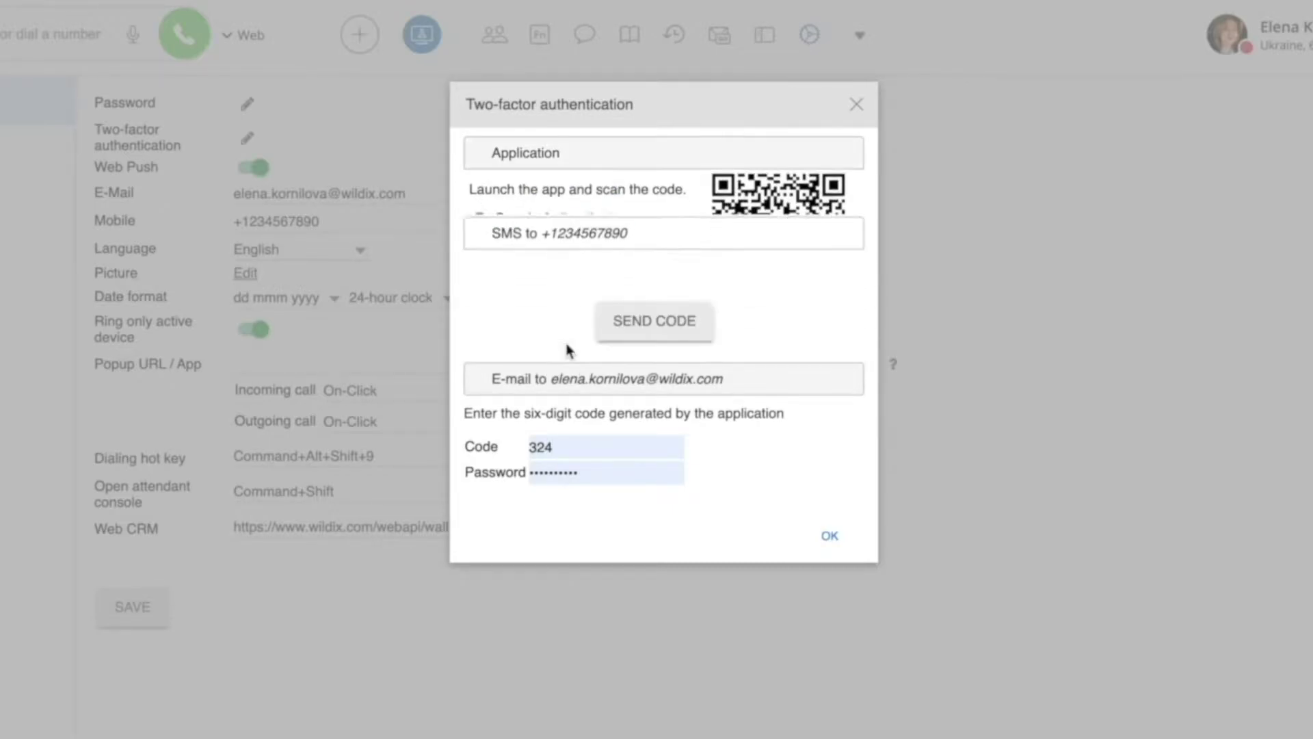
# Step: Select the E-mail delivery method in the Two-factor authentication dialog
pyautogui.click(578, 387)
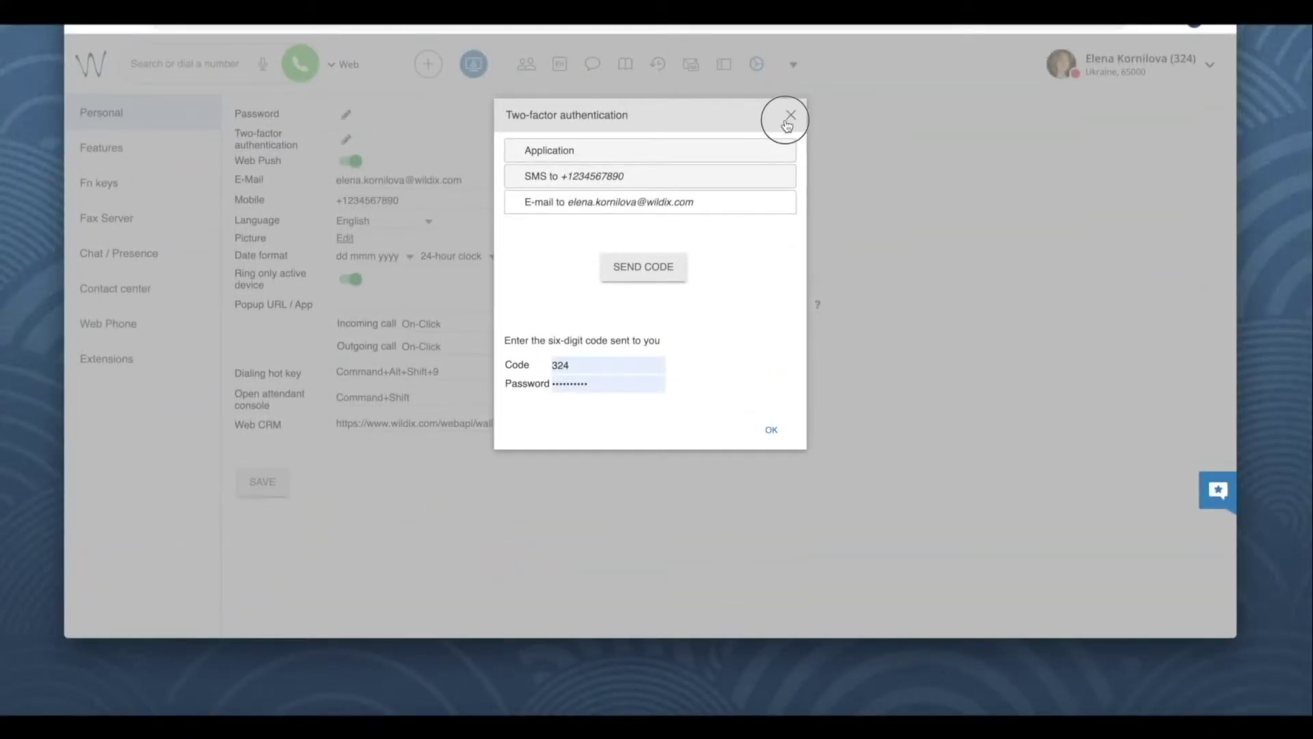
# Step: Close the two-factor dialog and check the account's E-Mail and Mobile fields
pyautogui.click(786, 122)
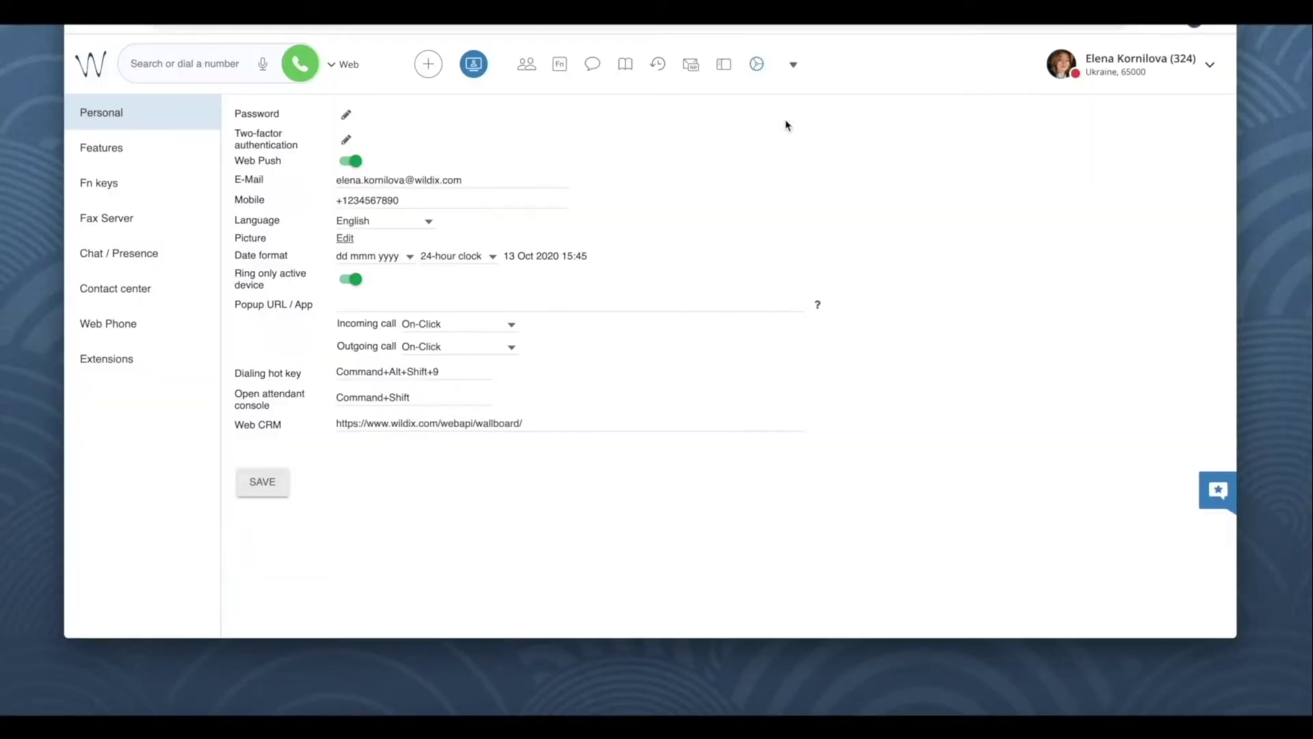
pyautogui.moveTo(338, 185); pyautogui.dragTo(515, 181)
pyautogui.click(520, 186)
pyautogui.moveTo(331, 206); pyautogui.dragTo(424, 208)
pyautogui.click(425, 206)
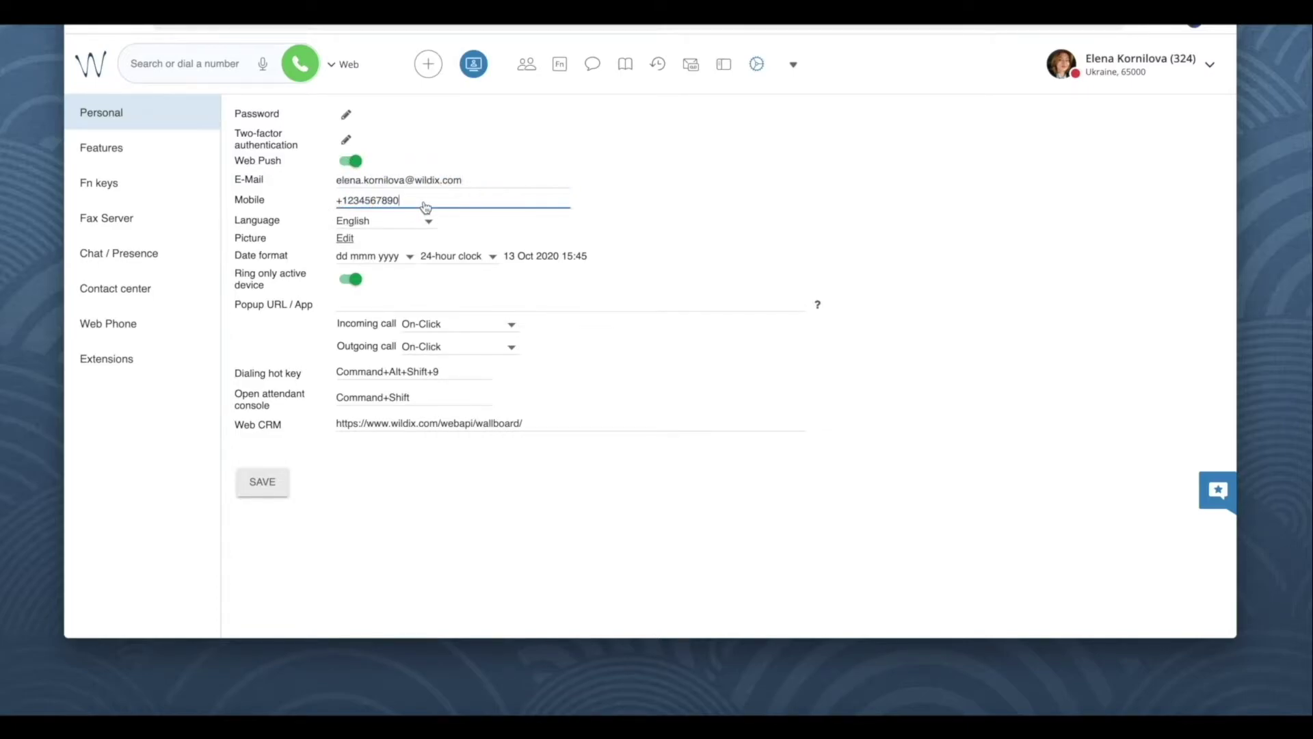
# Step: Reopen the Two-factor authentication dialog and review the supported authenticator apps
pyautogui.click(347, 143)
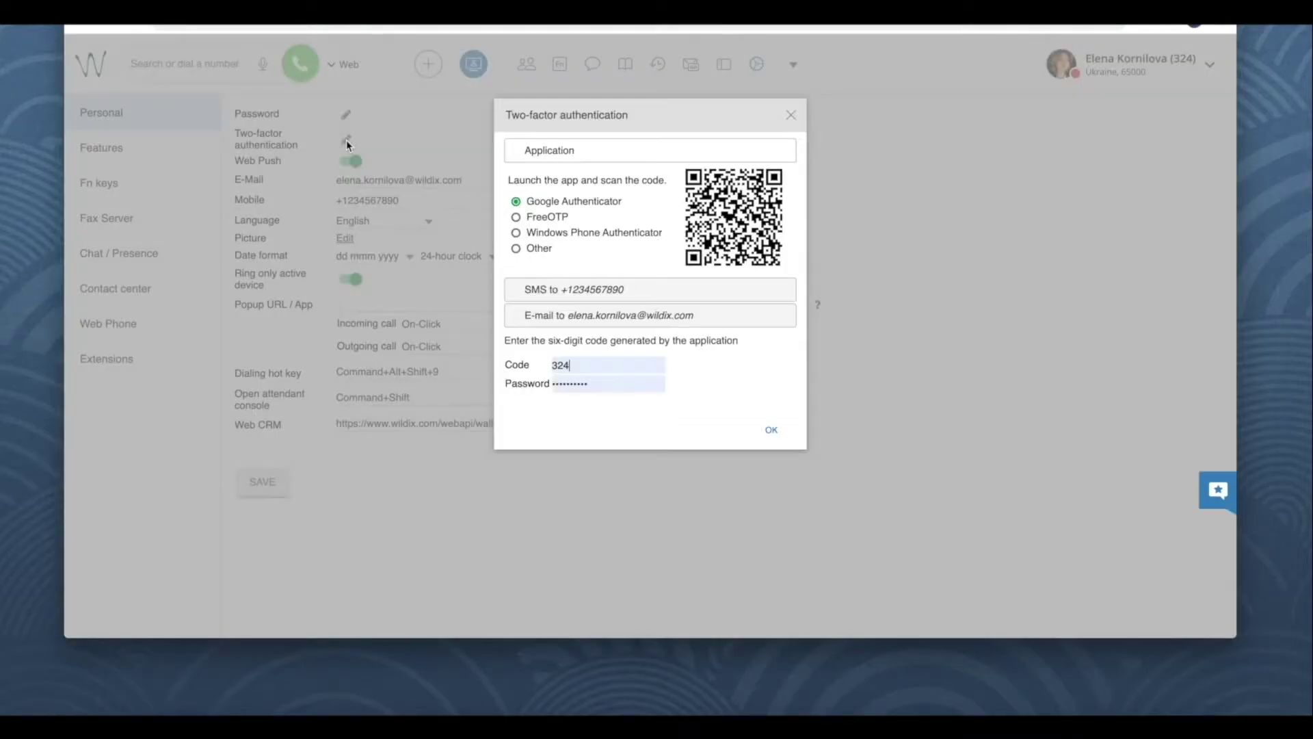
pyautogui.moveTo(556, 252); pyautogui.dragTo(529, 205)
pyautogui.click(529, 205)
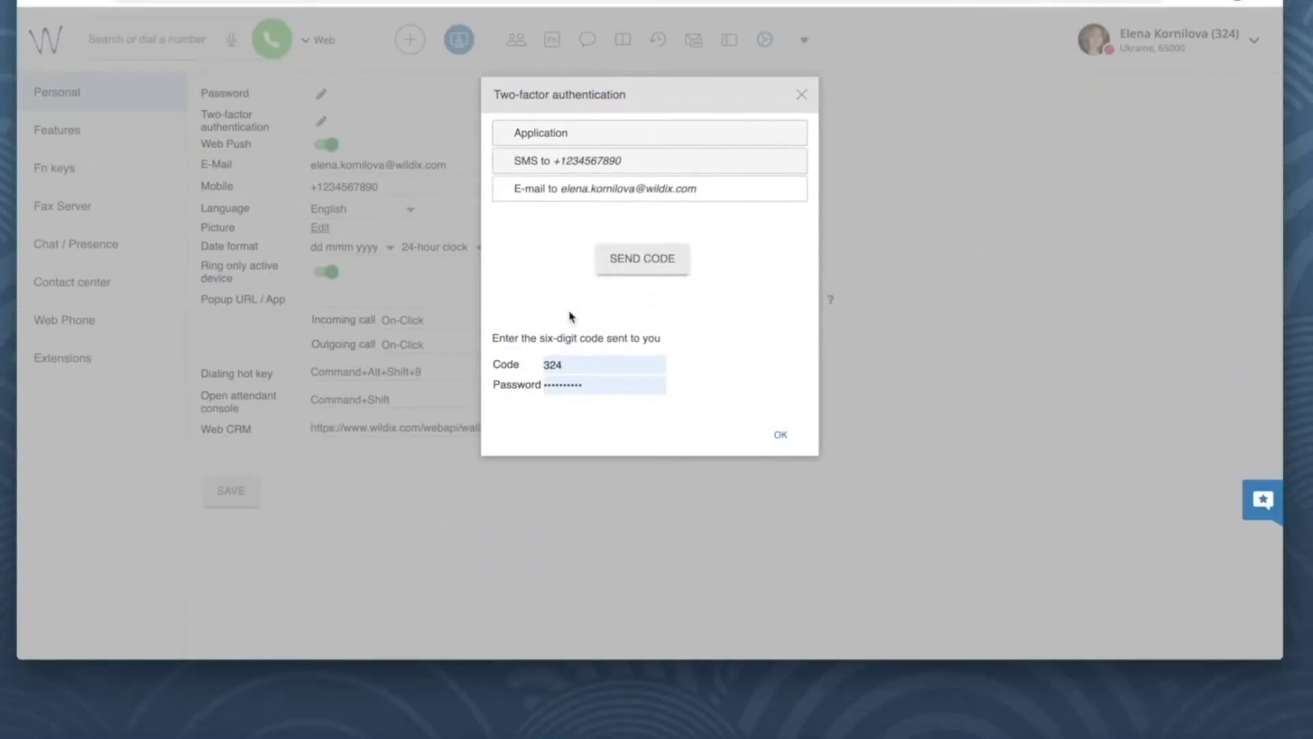
# Step: Send a verification code to the account's e-mail address
pyautogui.click(632, 263)
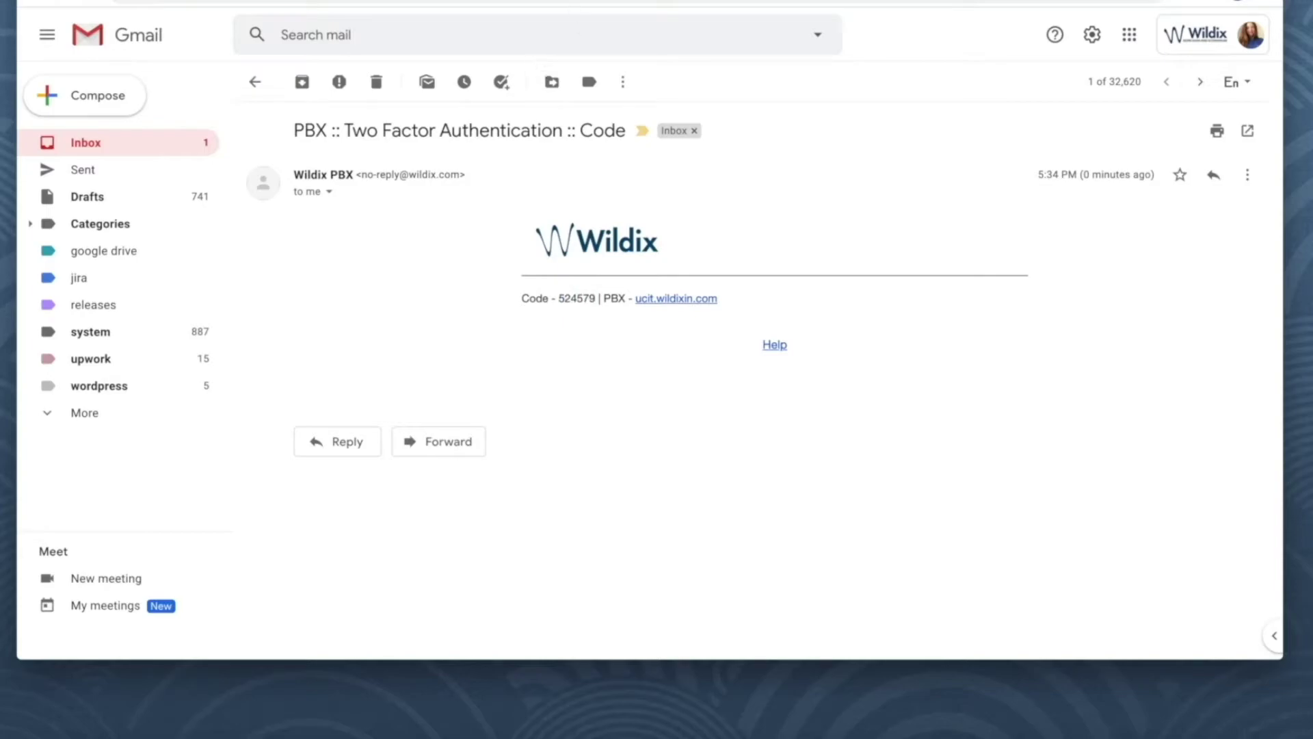
# Step: Enter the e-mailed verification code, confirm to enable Email 2FA, and dismiss the saved notice
pyautogui.doubleClick(574, 371)
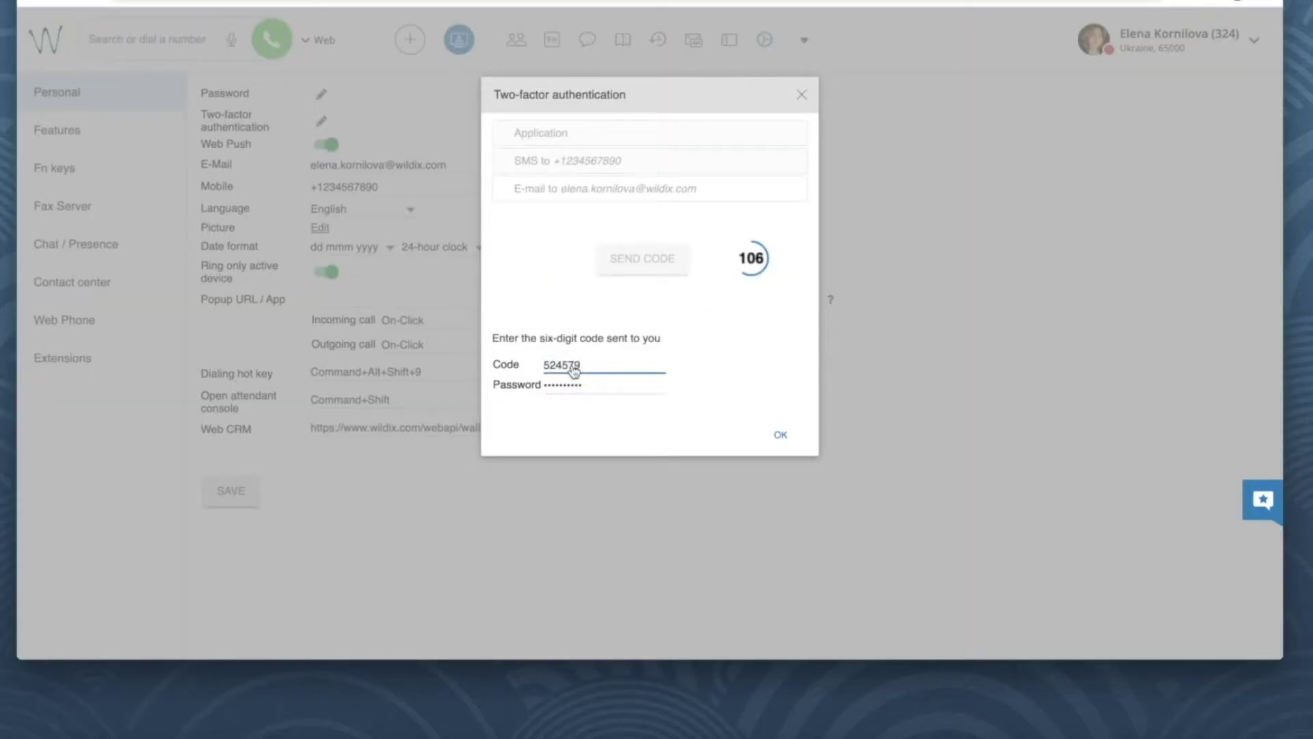
pyautogui.click(785, 435)
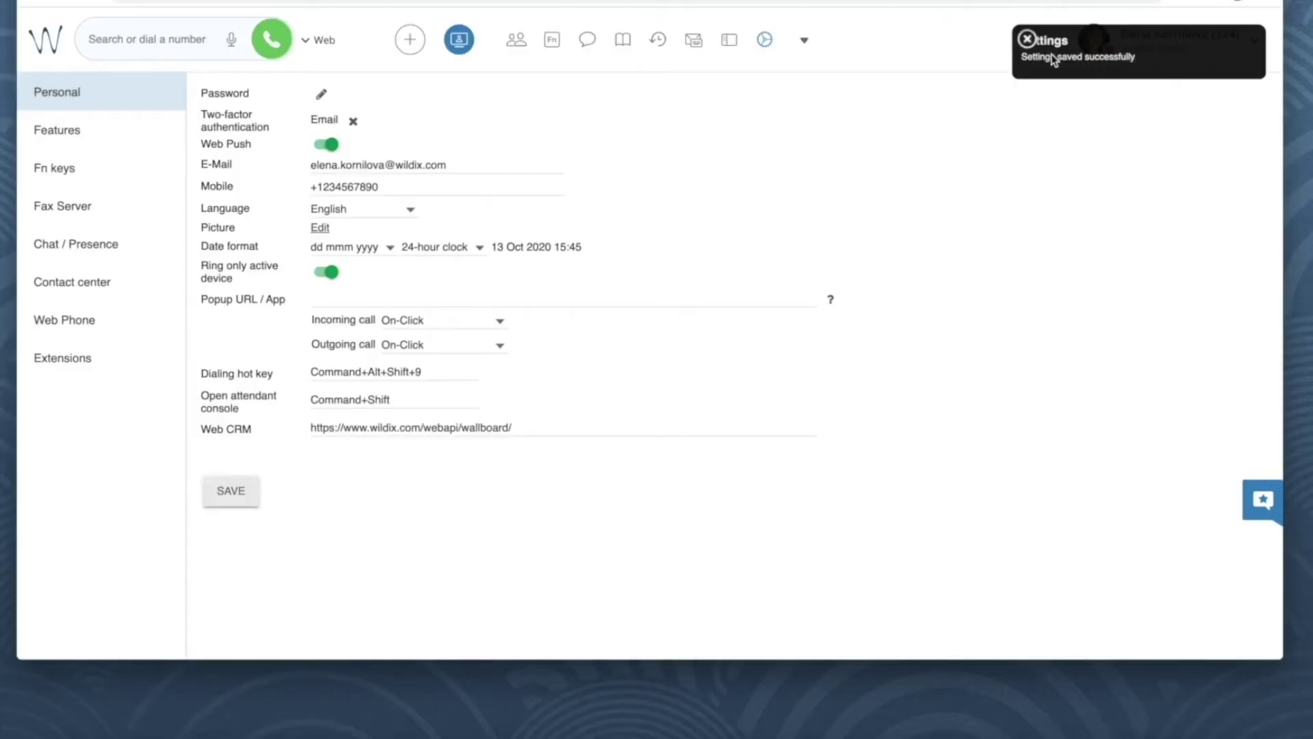
pyautogui.click(1027, 39)
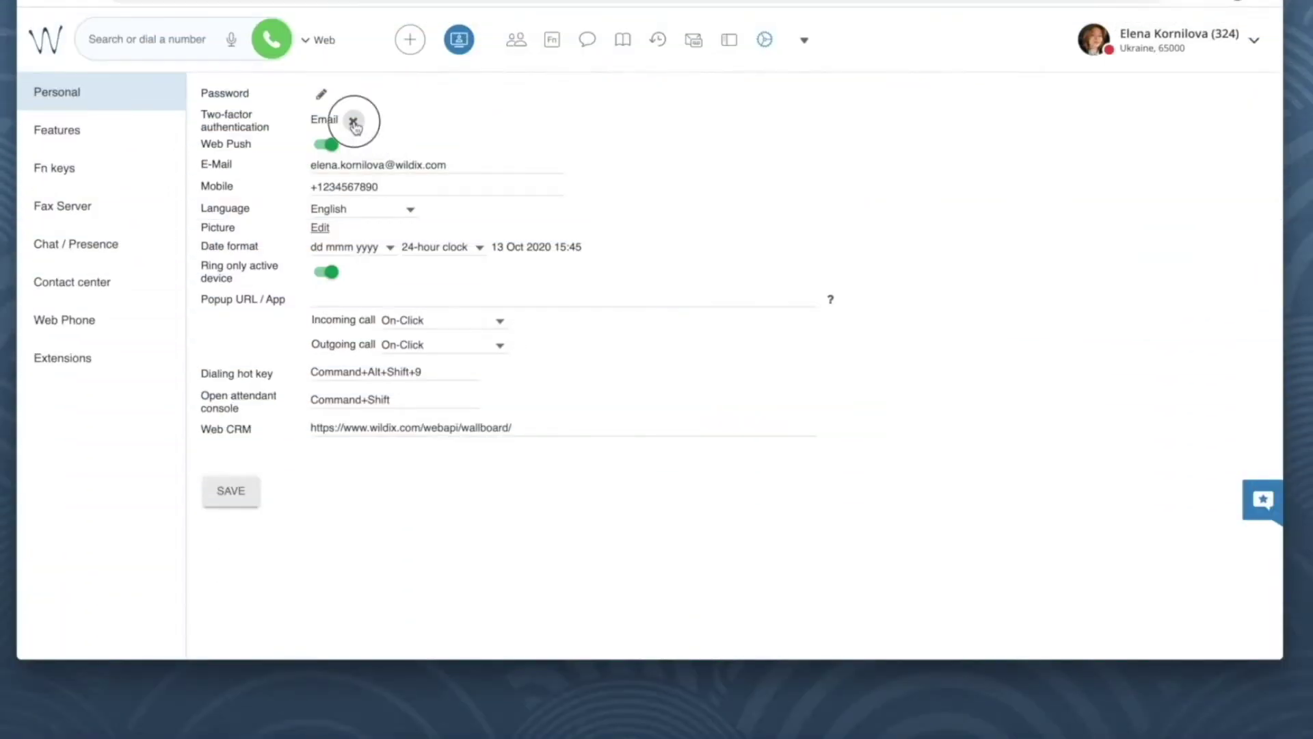
# Step: Reopen two-factor setup with Google Authenticator and enter the app's current verification code
pyautogui.click(322, 121)
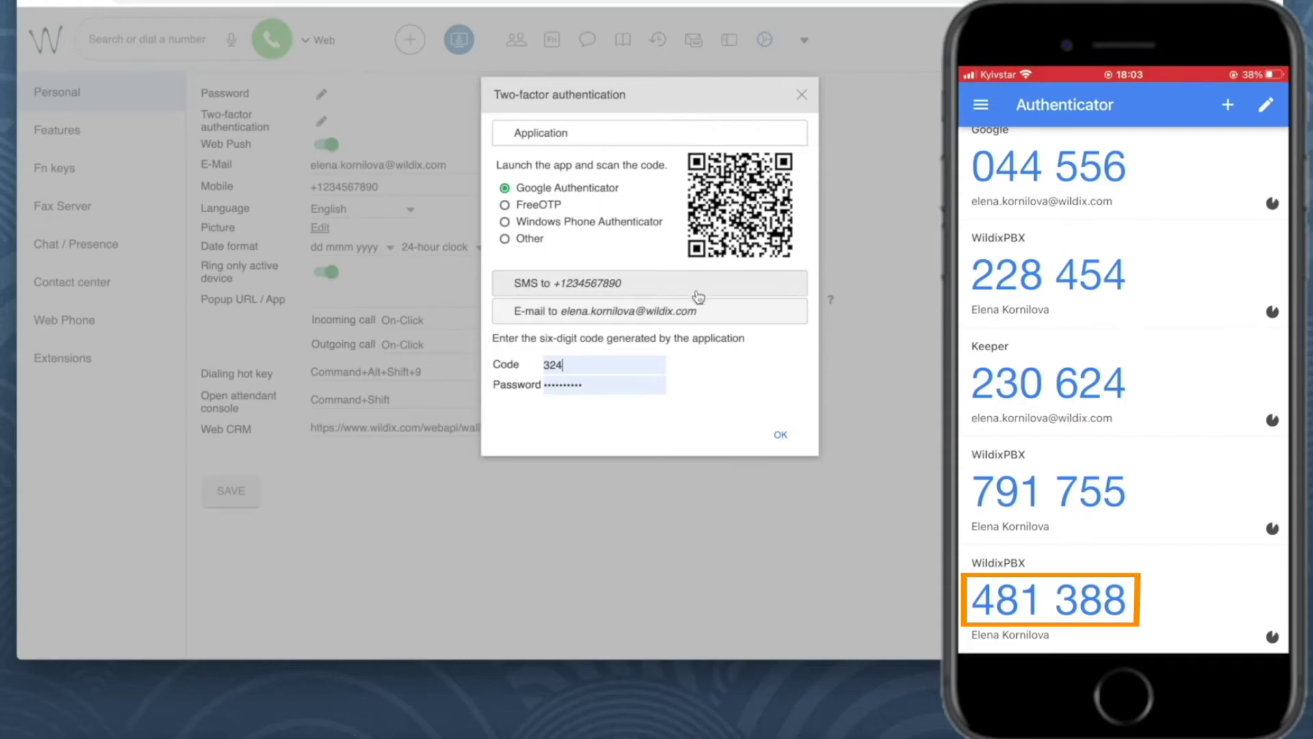
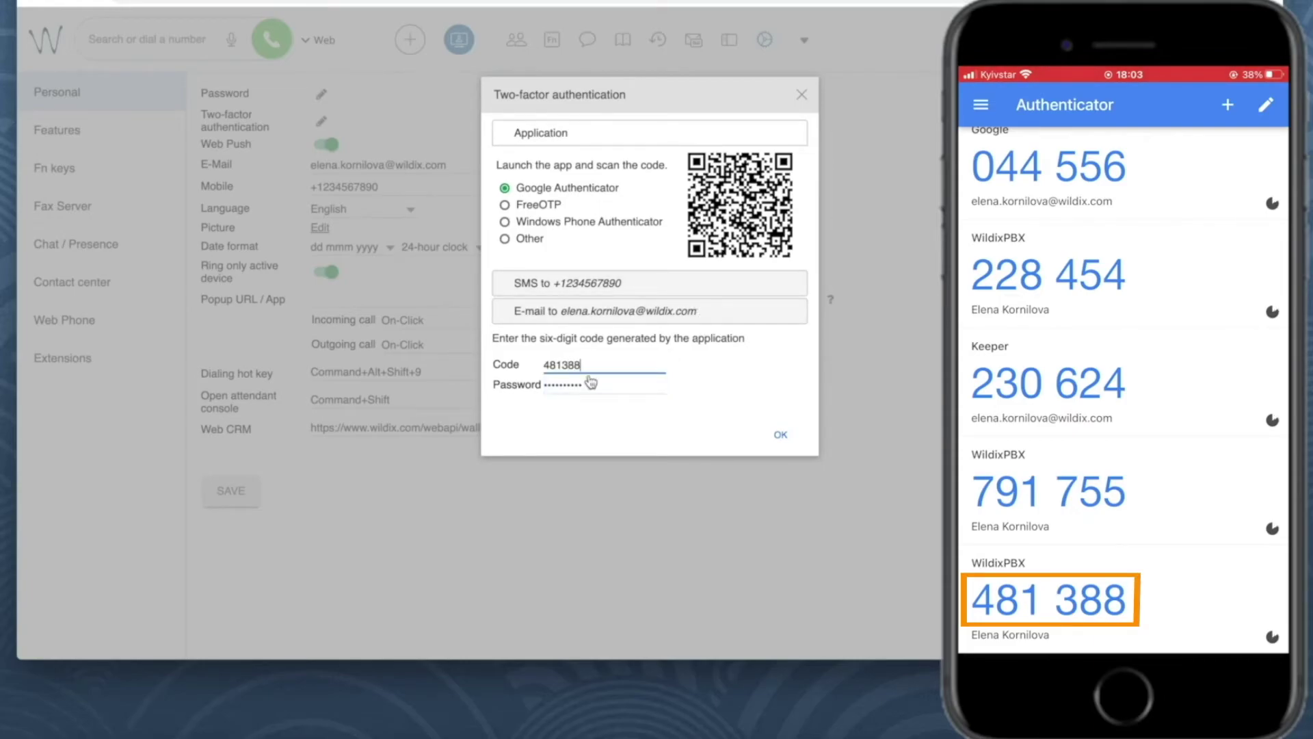
pyautogui.click(591, 382)
# Step: Confirm Google Authenticator as the 2FA method, then log out from the account menu
pyautogui.click(782, 437)
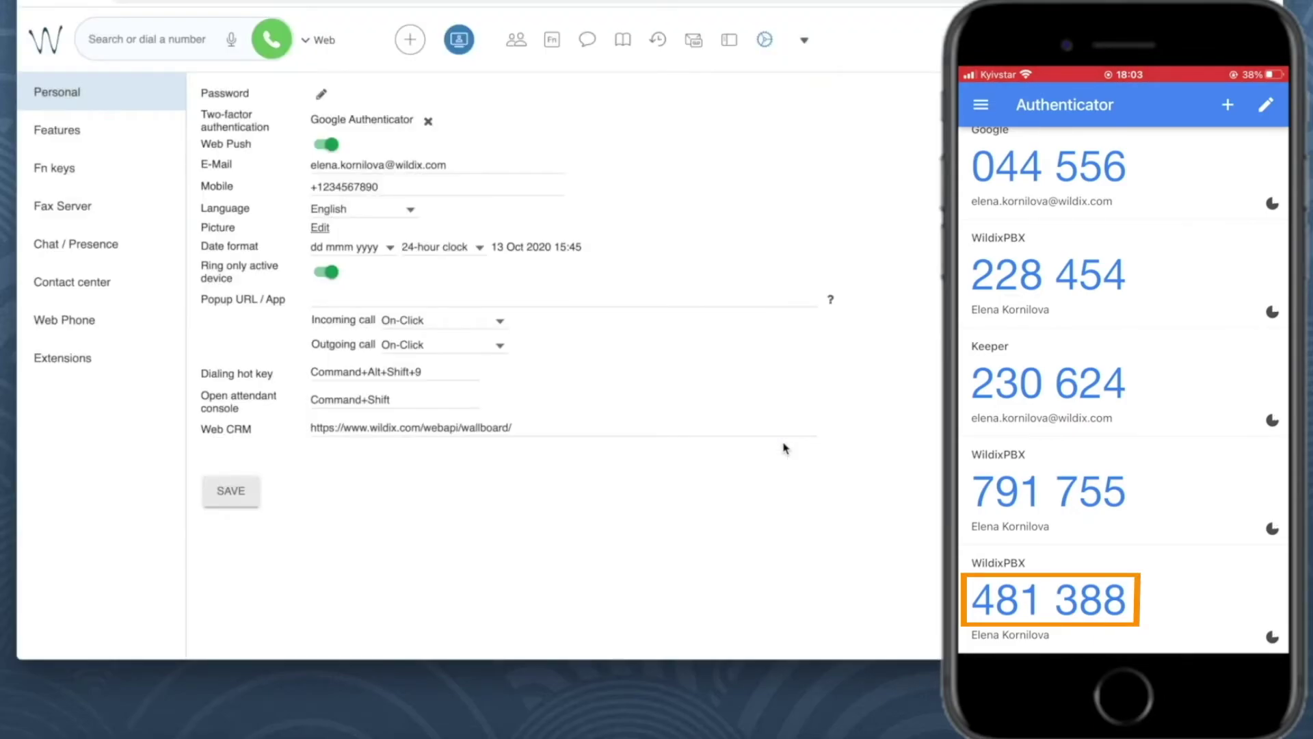
pyautogui.click(1254, 39)
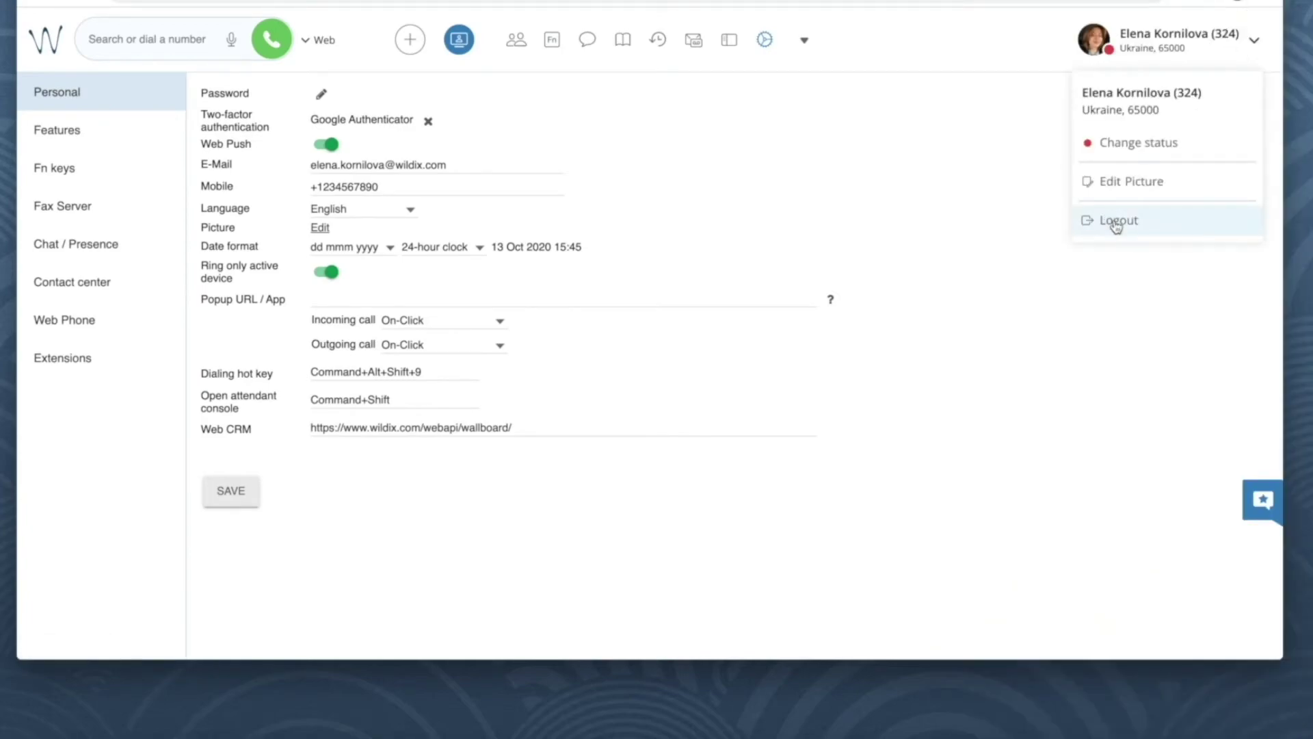
pyautogui.click(1116, 221)
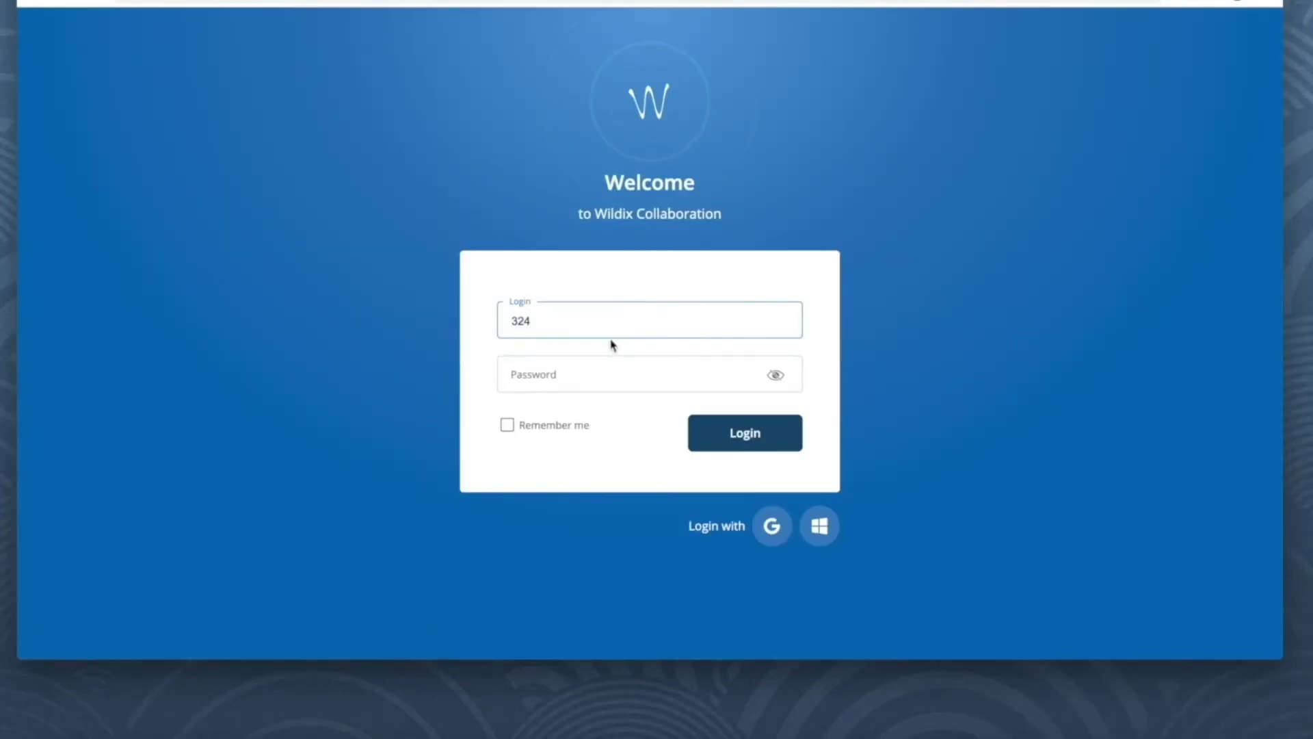
# Step: Sign back in with the account password and enter the authenticator code
pyautogui.click(598, 373)
pyautogui.write('*******')
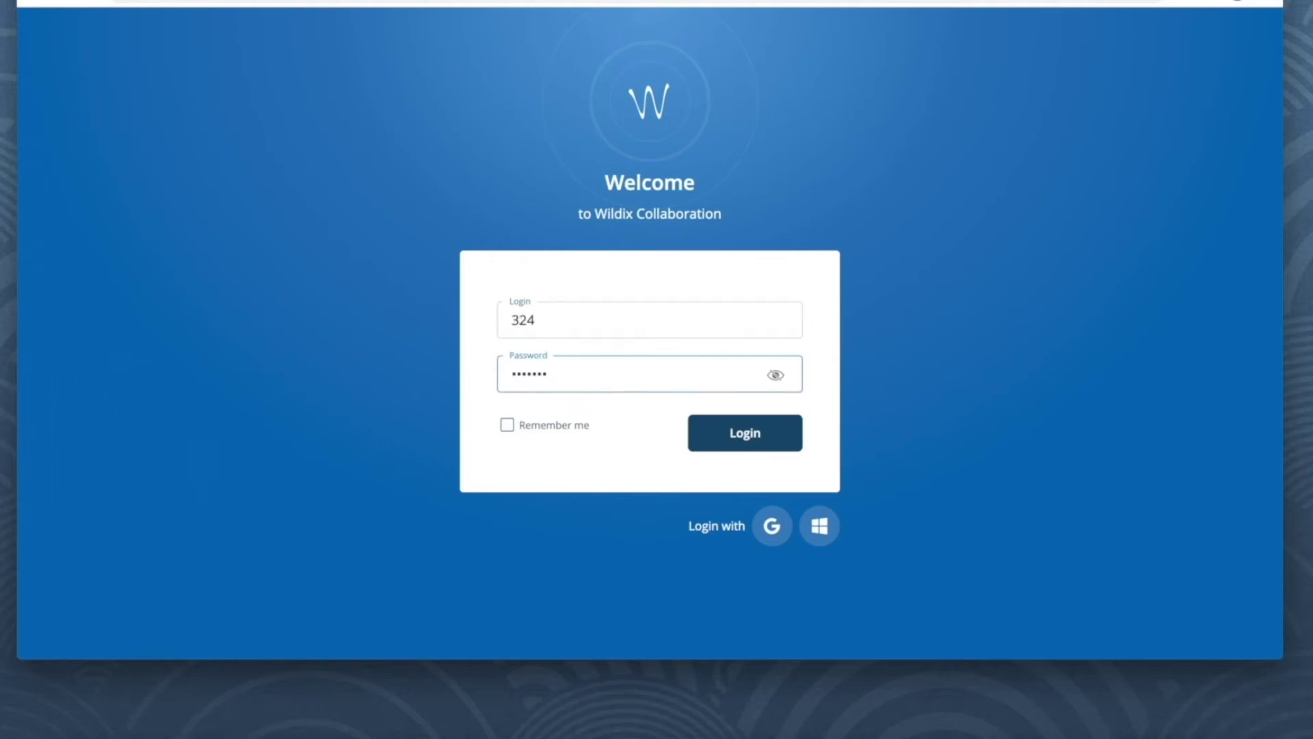
pyautogui.click(743, 432)
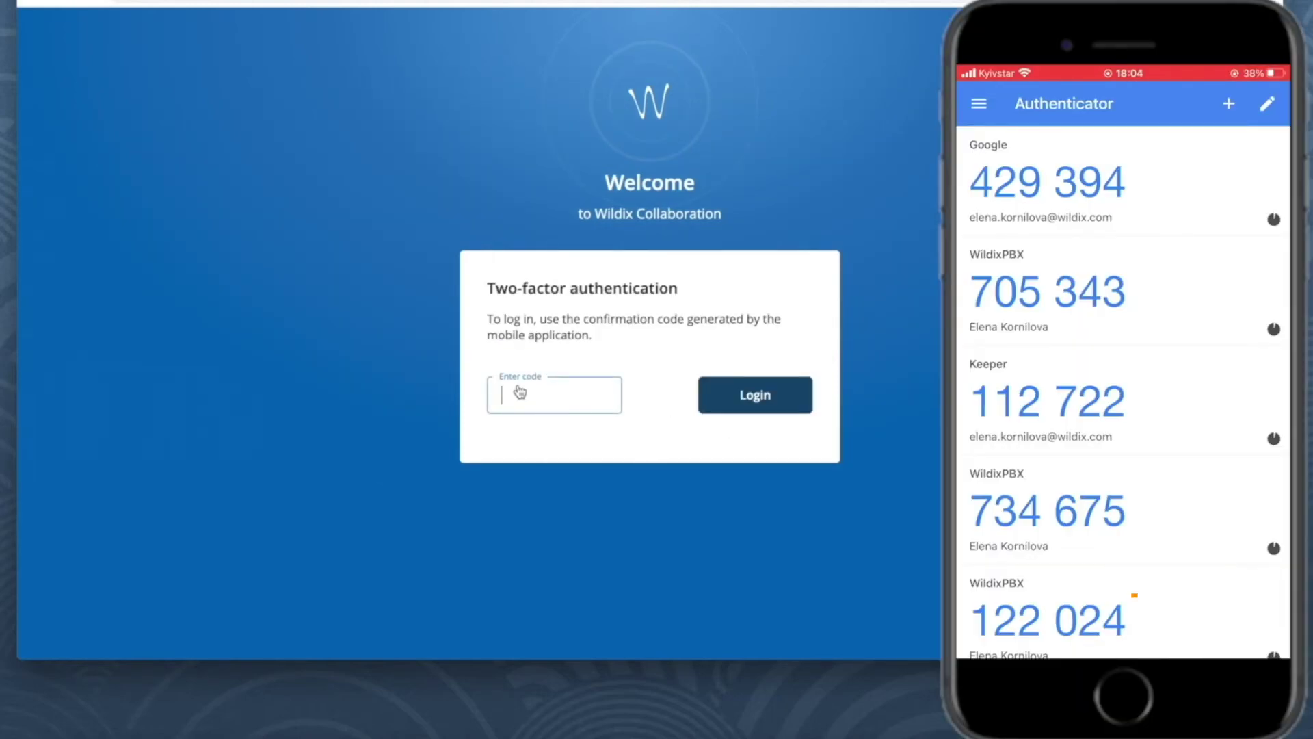
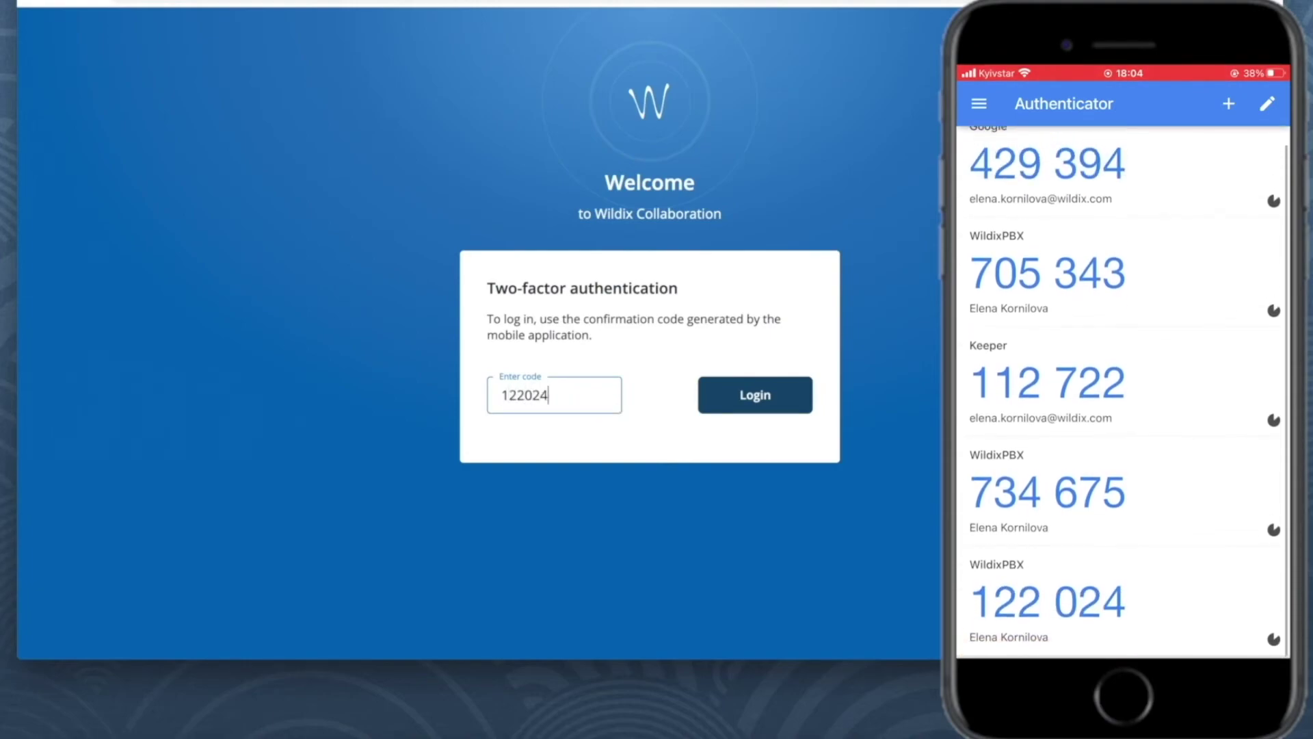